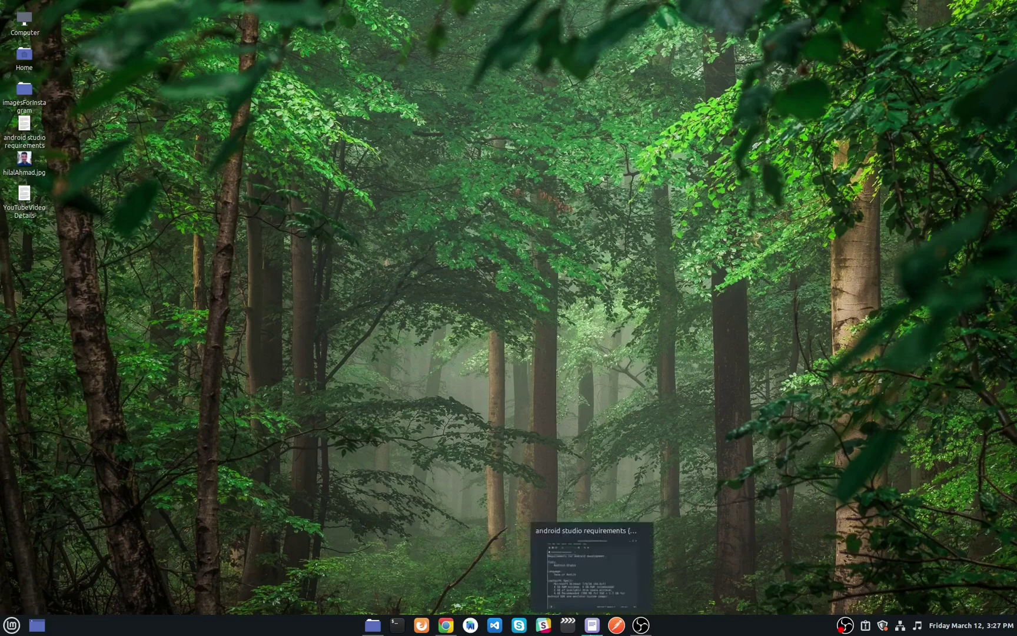
Restore the Android Studio requirements note in Xed and enlarge it so the disk-space line is readable
left_click(593, 625)
left_click_drag(294, 154, 243, 52)
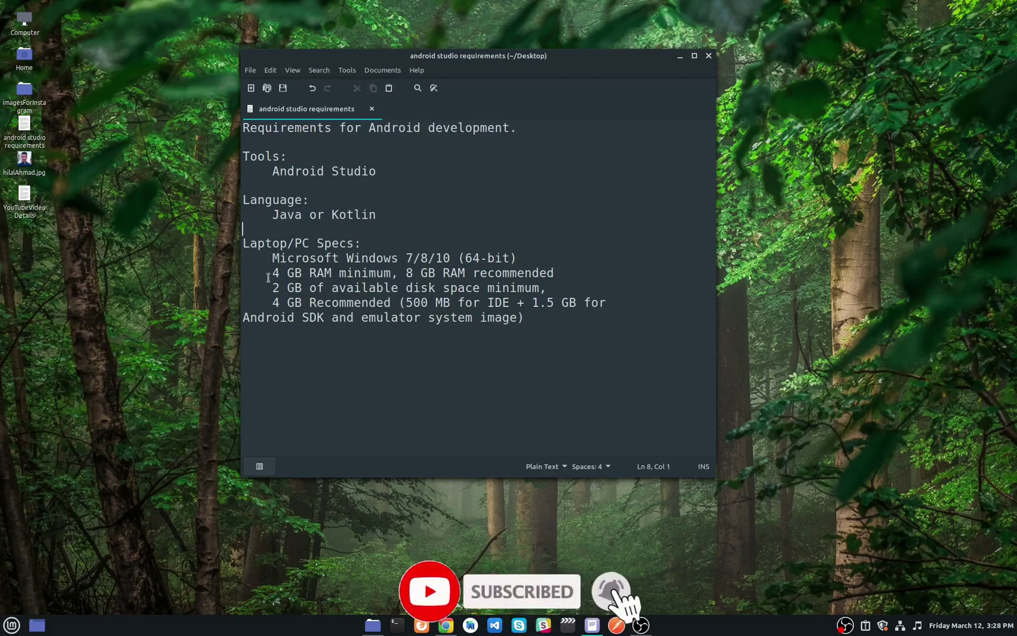
left_click(348, 307)
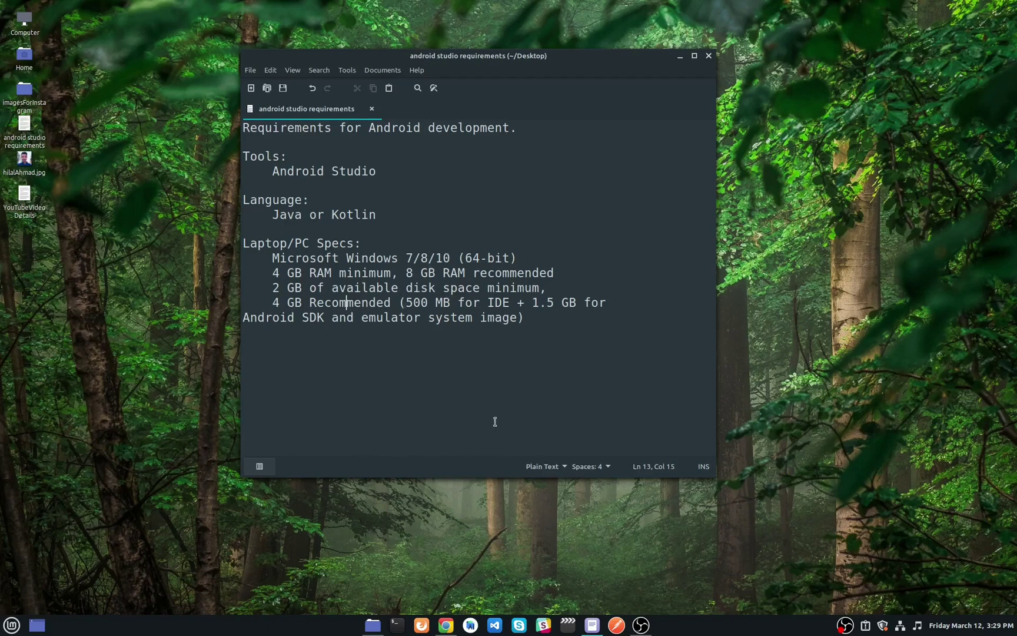
Search 'android studio' in Chrome and open the Android Studio 4.1.2 download page
left_click(446, 625)
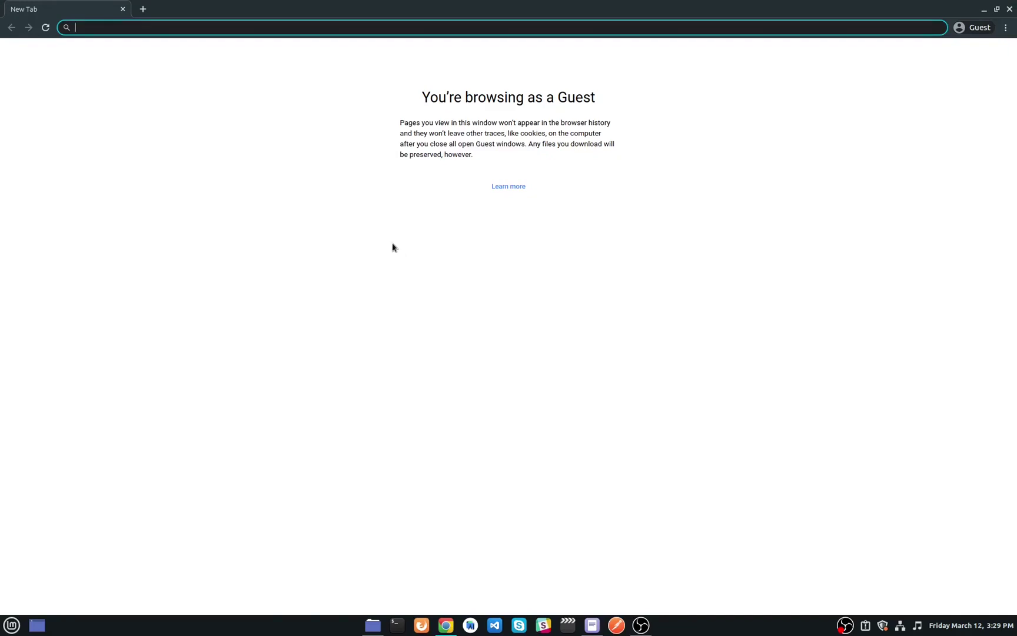
type("android")
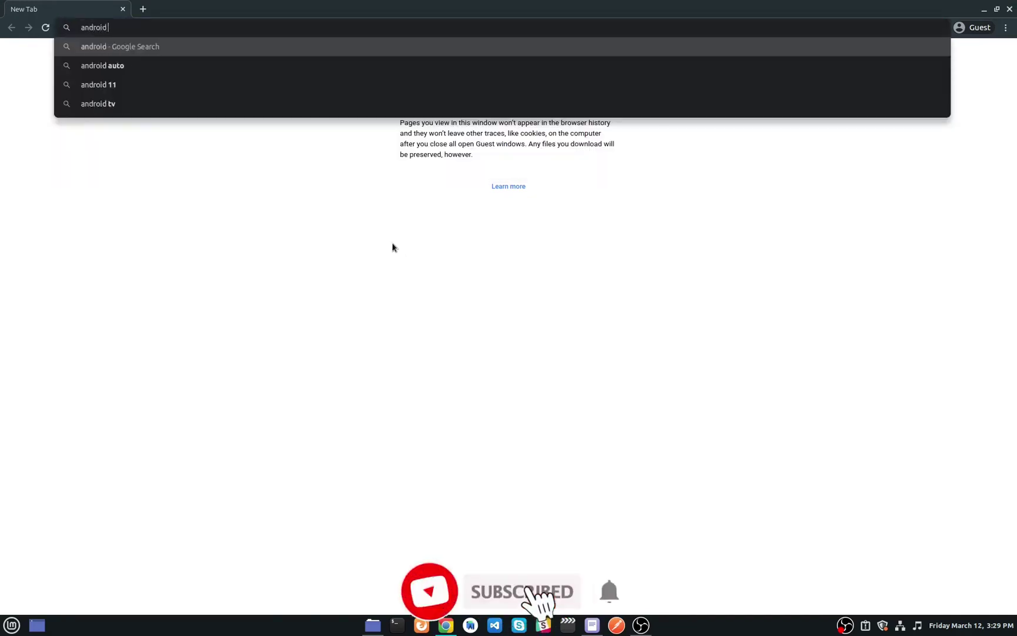
type(" studio")
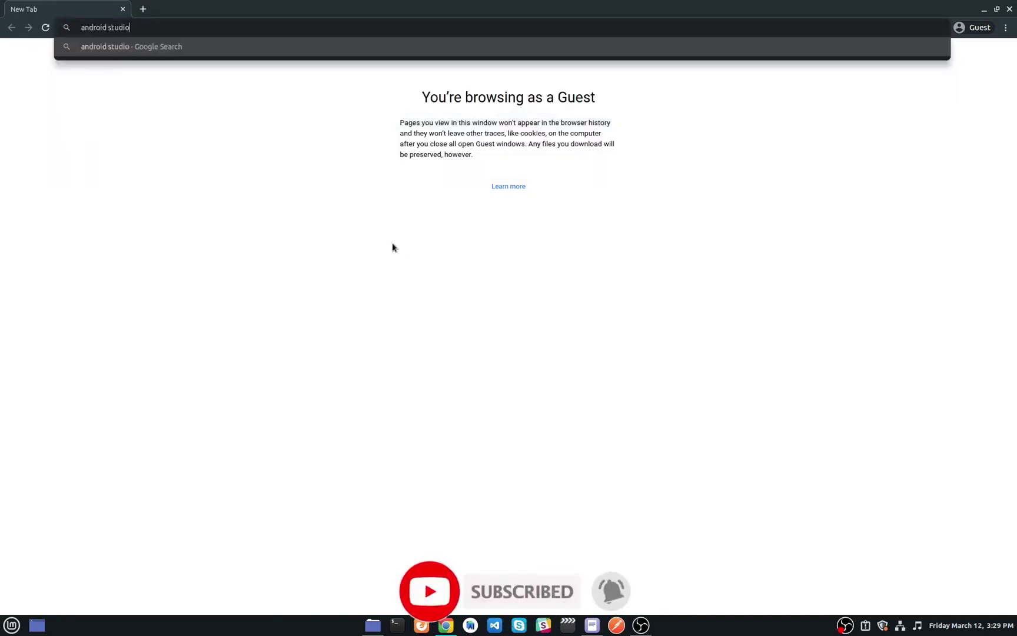
key("Return")
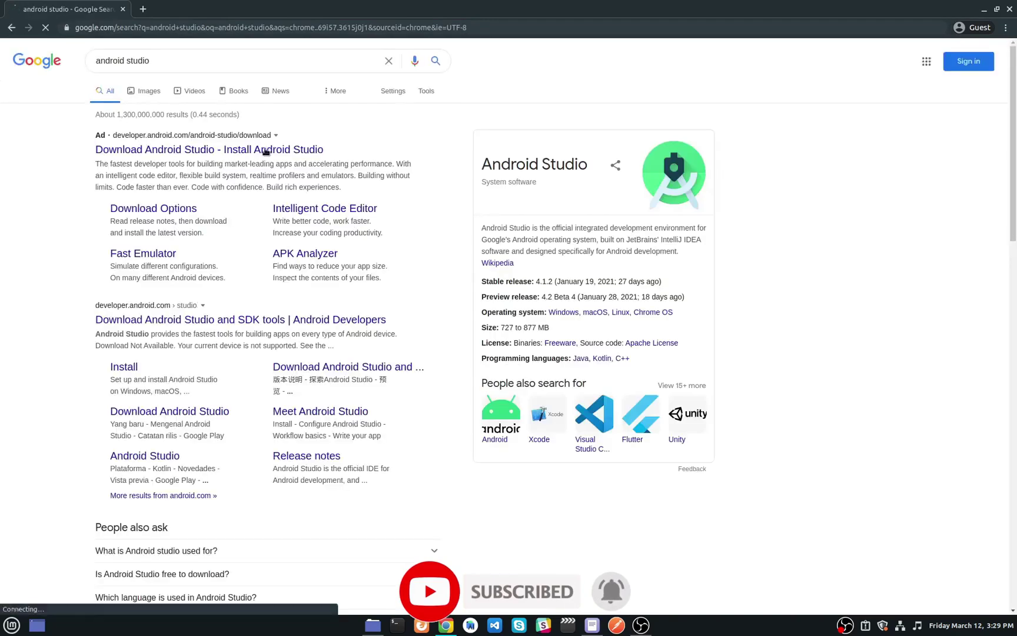
left_click(234, 157)
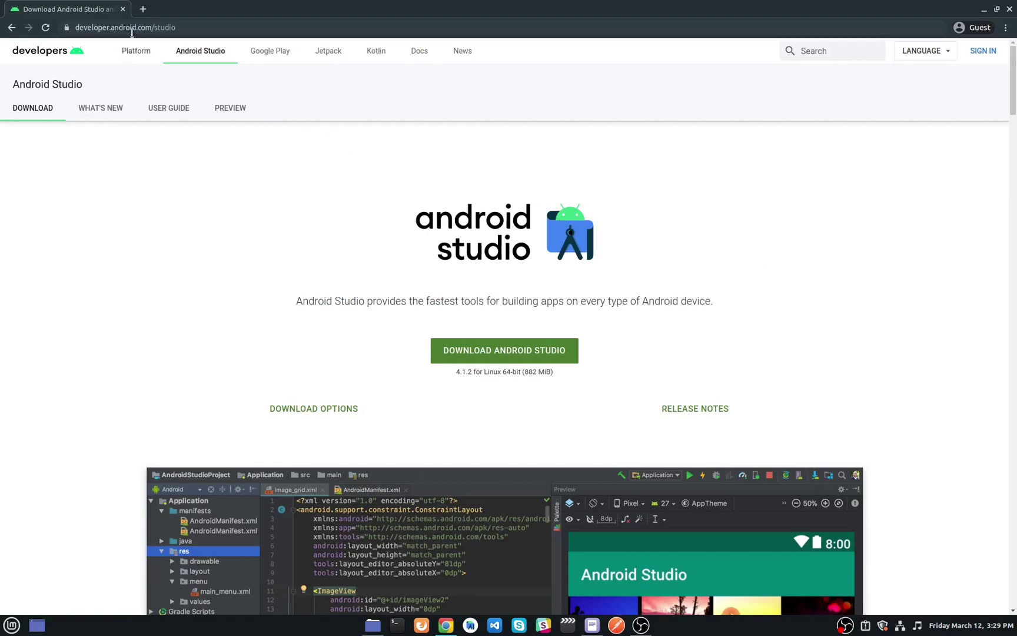
Search 'jdk' in a new tab and open Oracle's Java SE 15 downloads page
left_click(145, 9)
type("j")
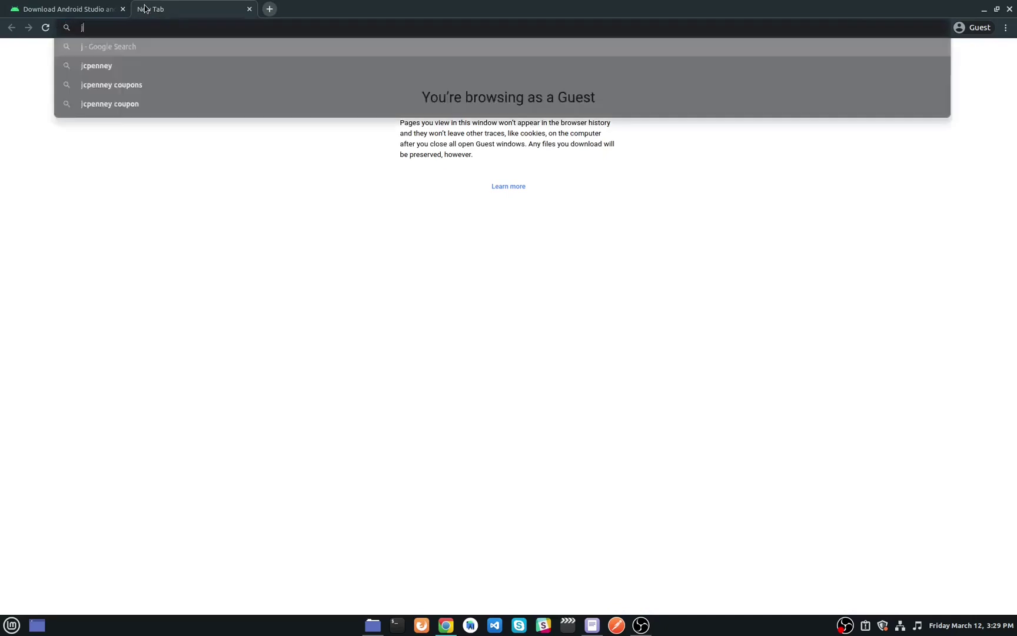
type("dk")
key("Return")
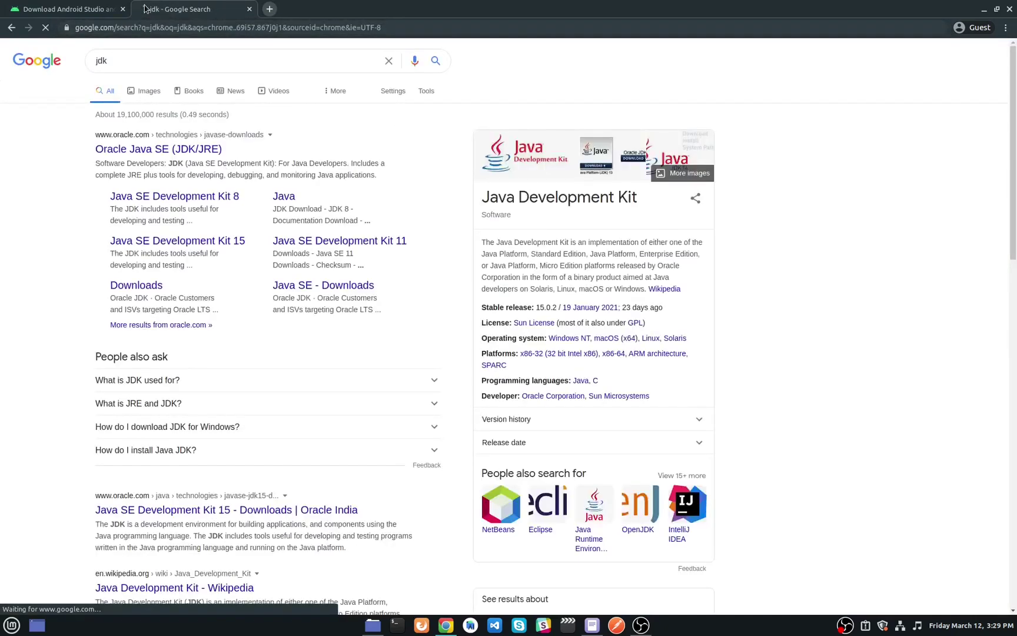
left_click(123, 147)
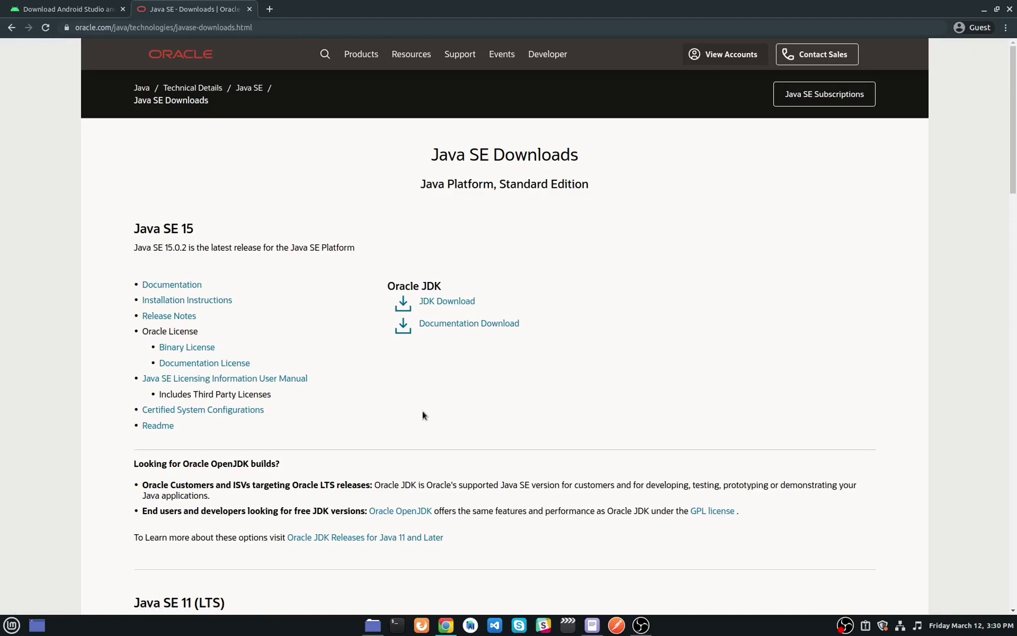
scroll(415, 409, "down", 1)
scroll(438, 385, "up", 1)
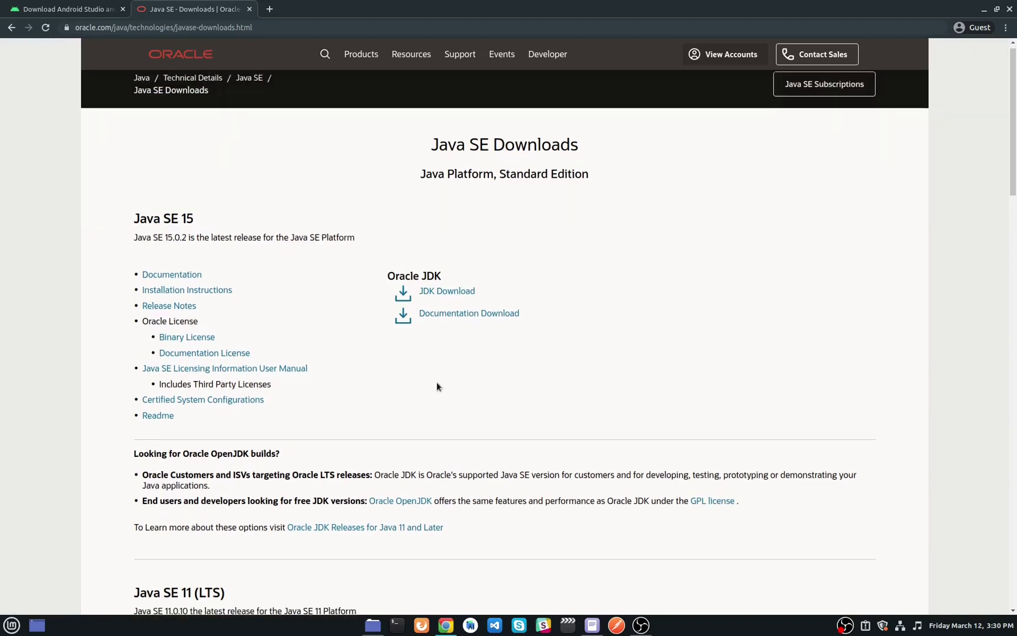
left_click(72, 9)
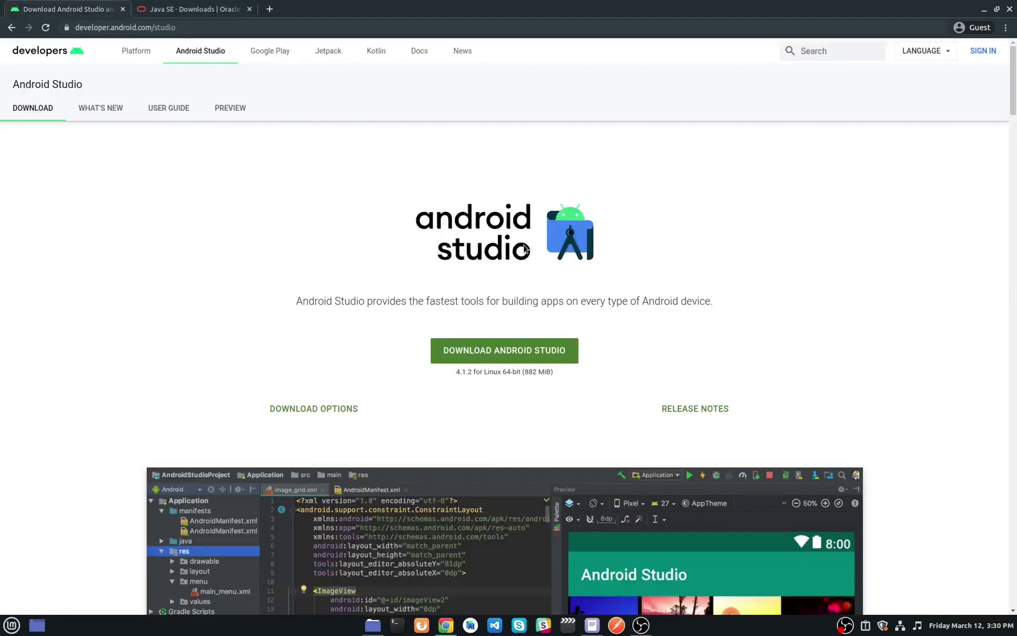